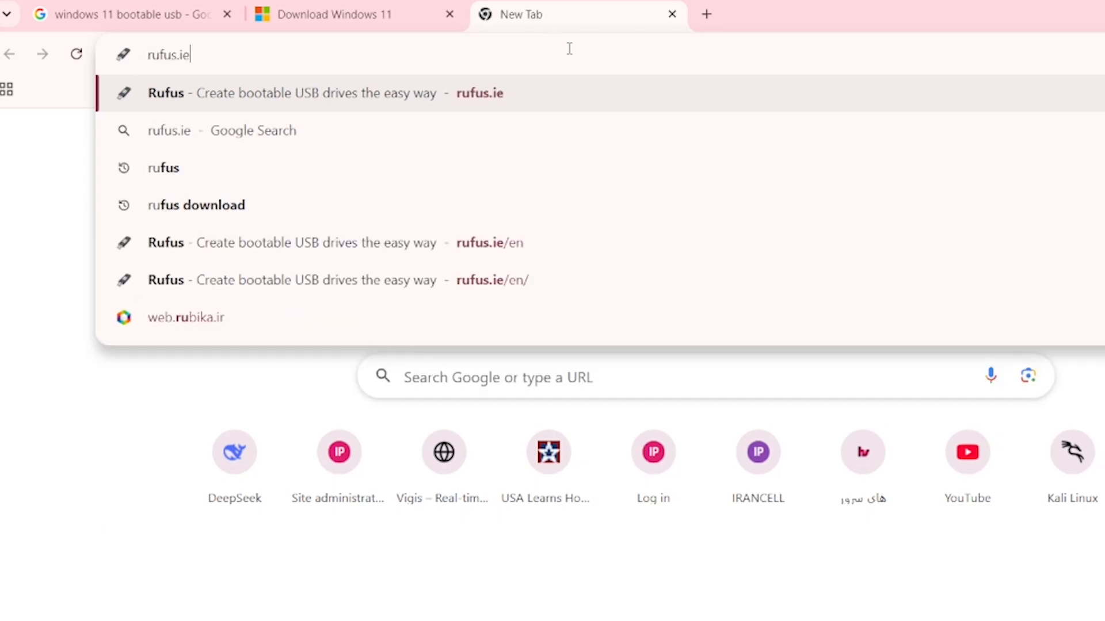
Open rufus.ie and download the standard rufus-4.15.exe release from the latest releases list
key(Return)
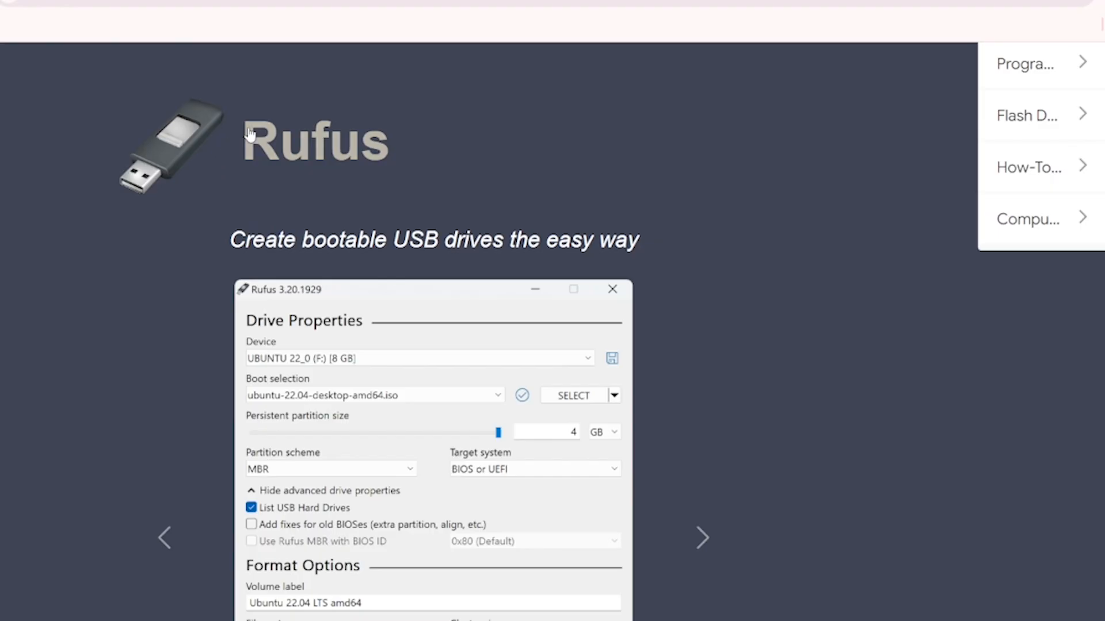
drag(230, 239, 339, 239)
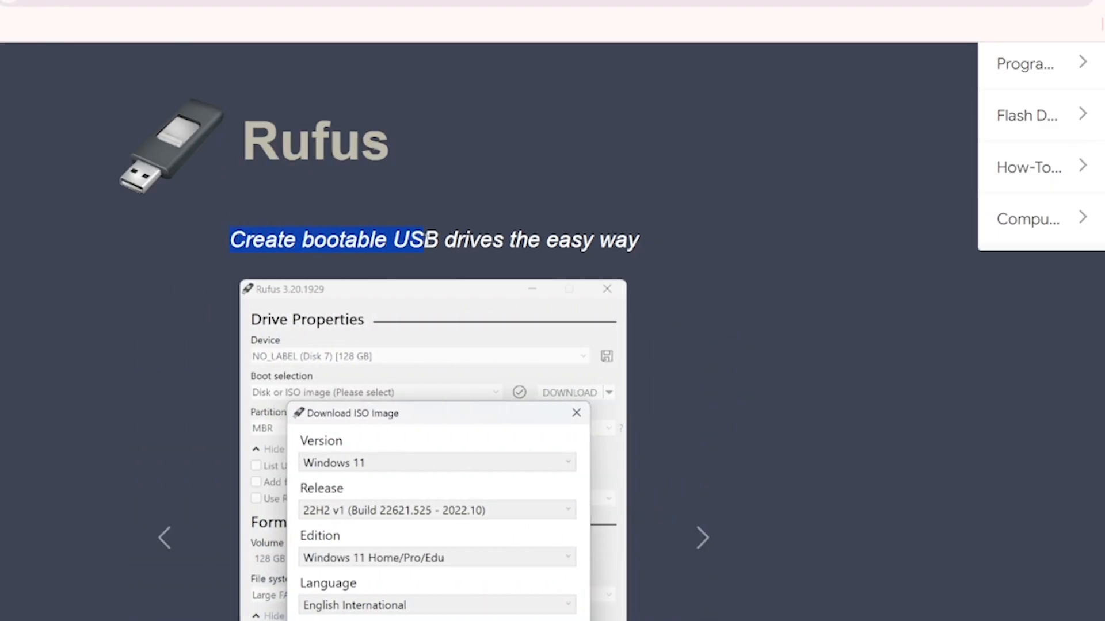
scroll(798, 260, down, 3)
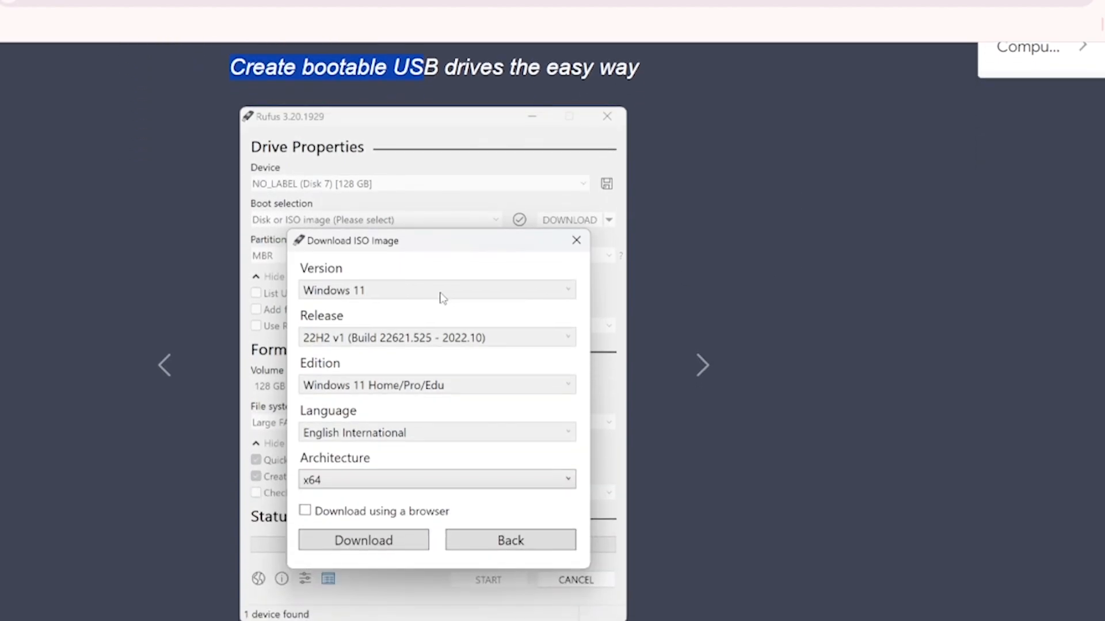
scroll(442, 297, down, 9)
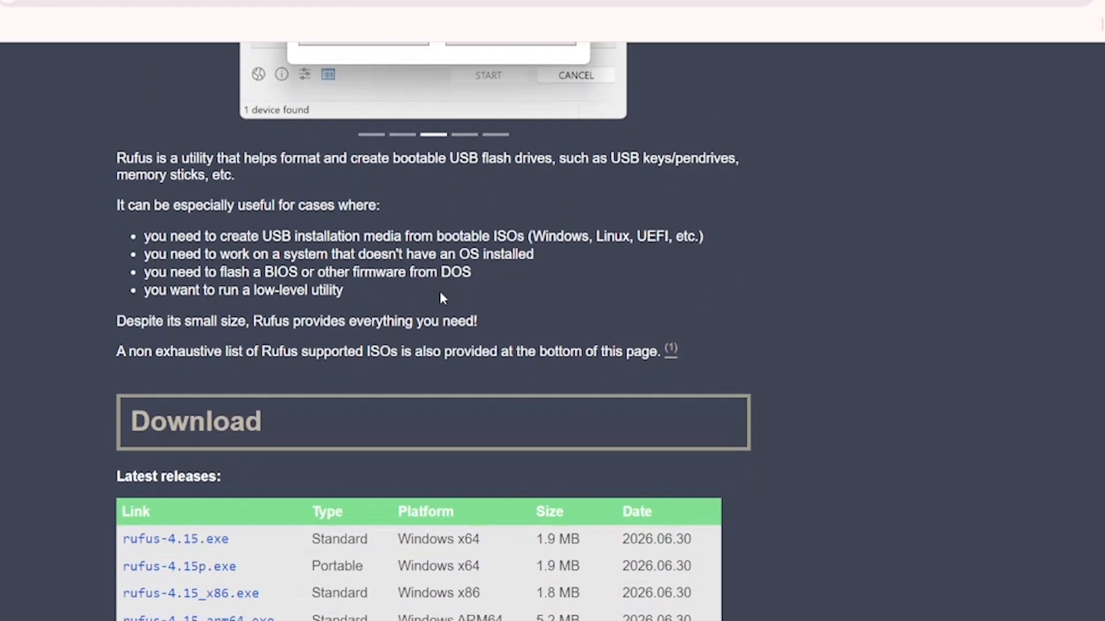
scroll(442, 297, down, 5)
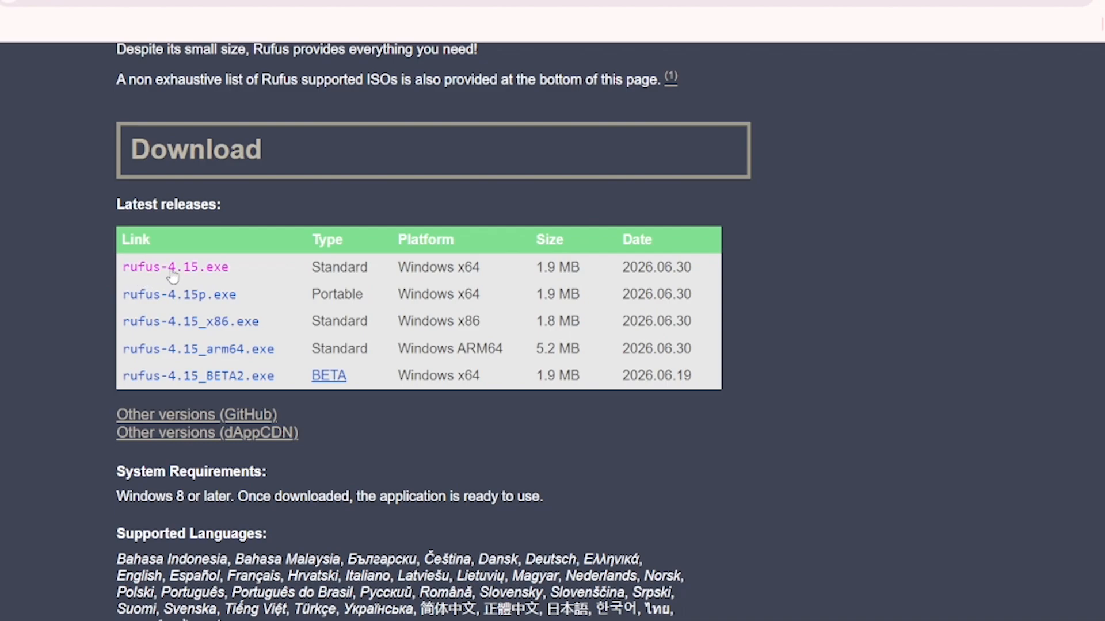
click(172, 275)
click(1084, 67)
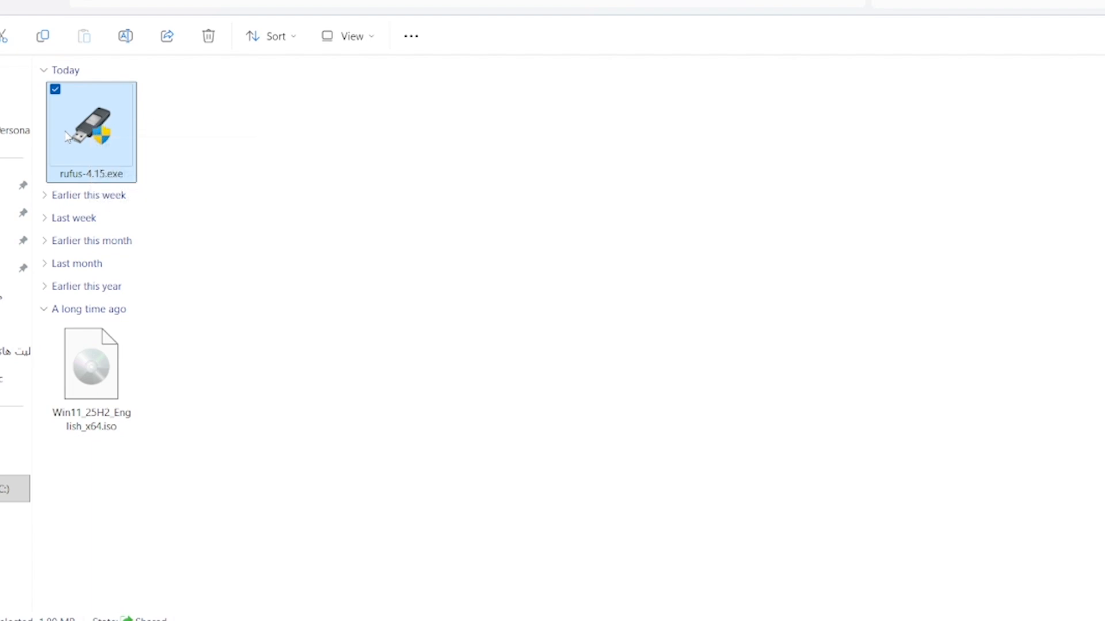
Launch Rufus and switch the boot selection button to Download to open the ISO download dialog
double_click(98, 123)
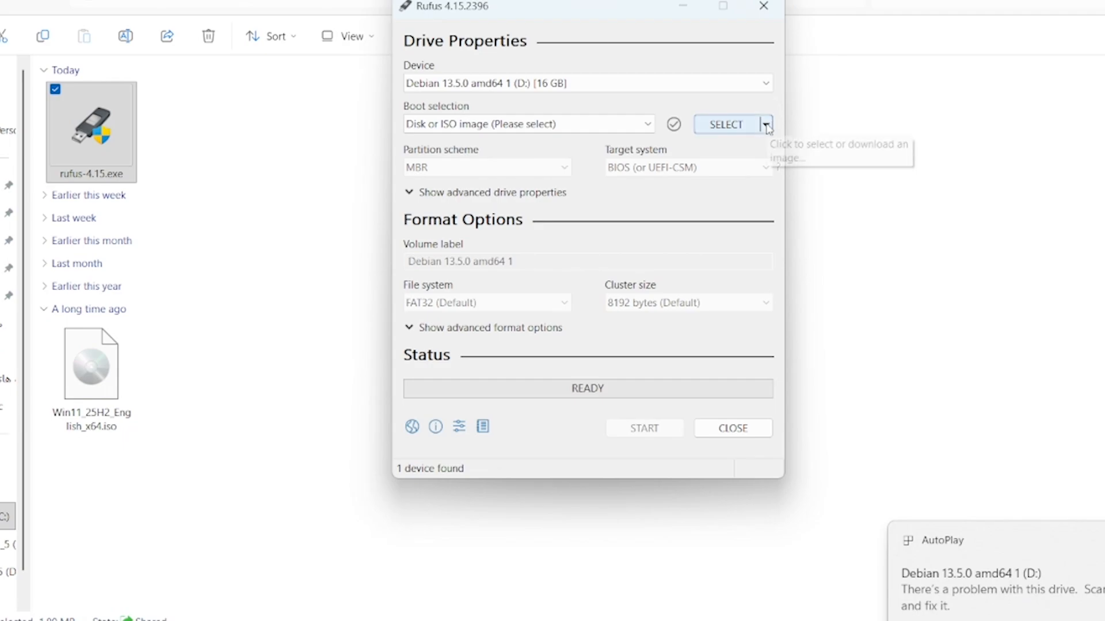
click(766, 125)
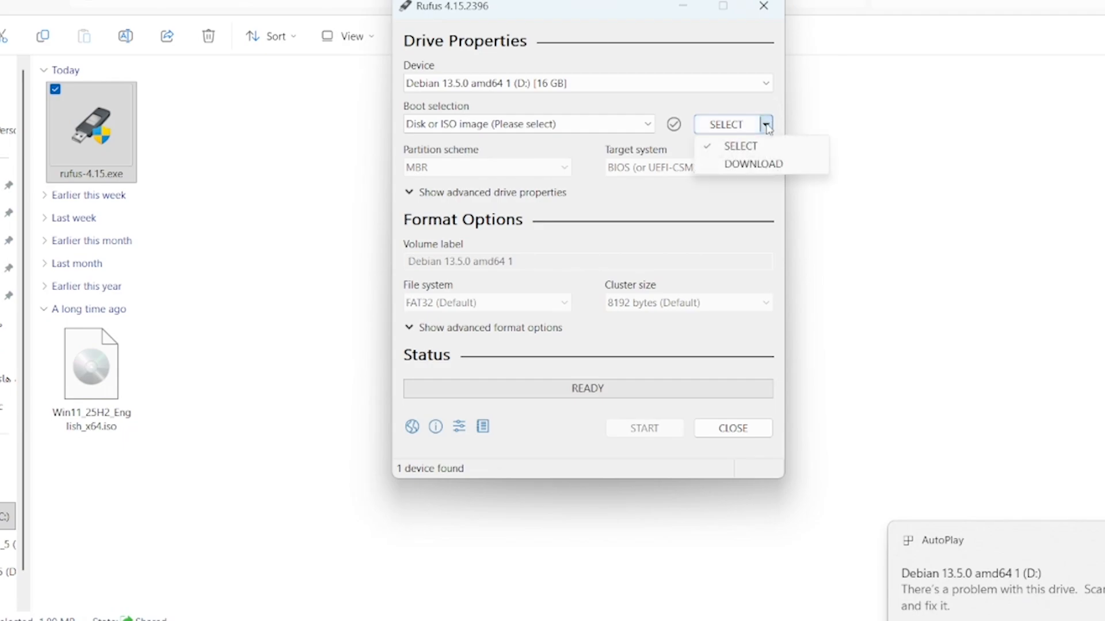
click(753, 164)
click(766, 125)
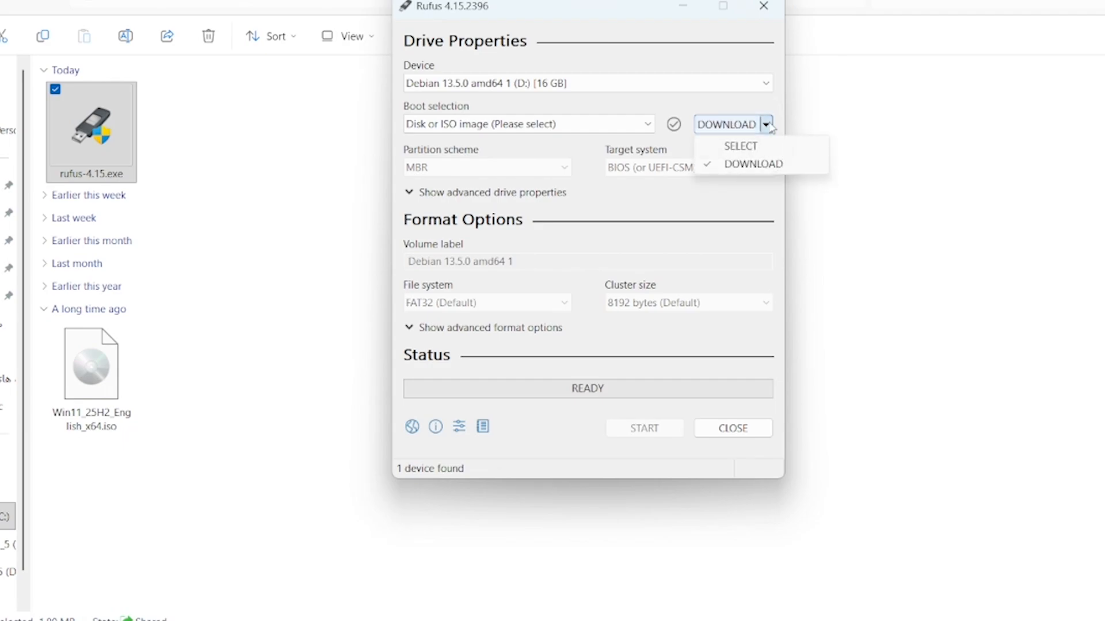
click(737, 166)
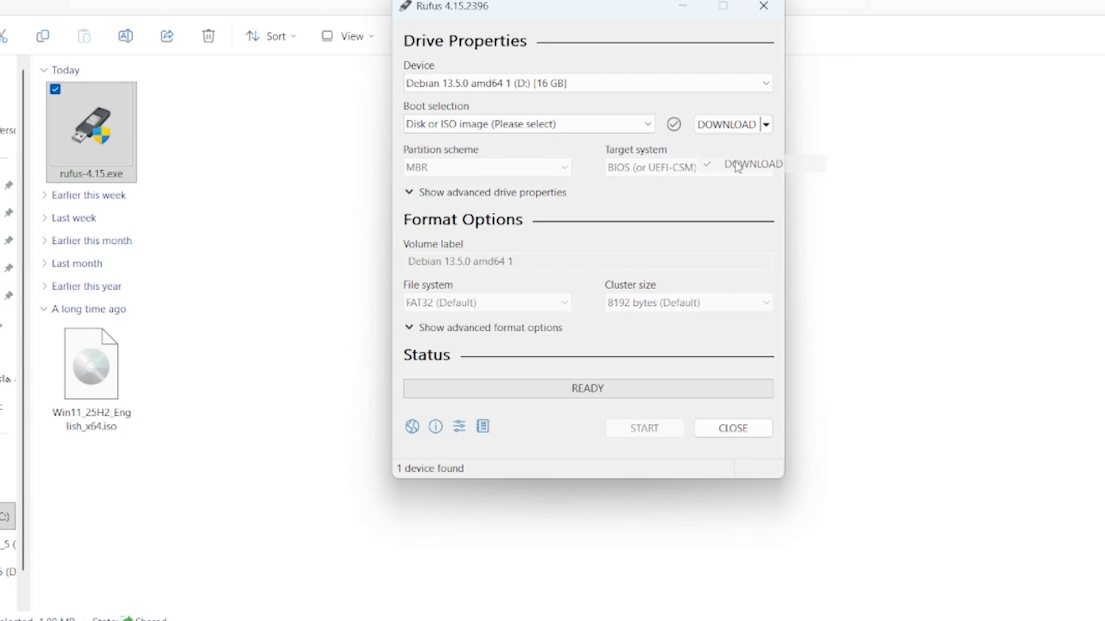
click(725, 131)
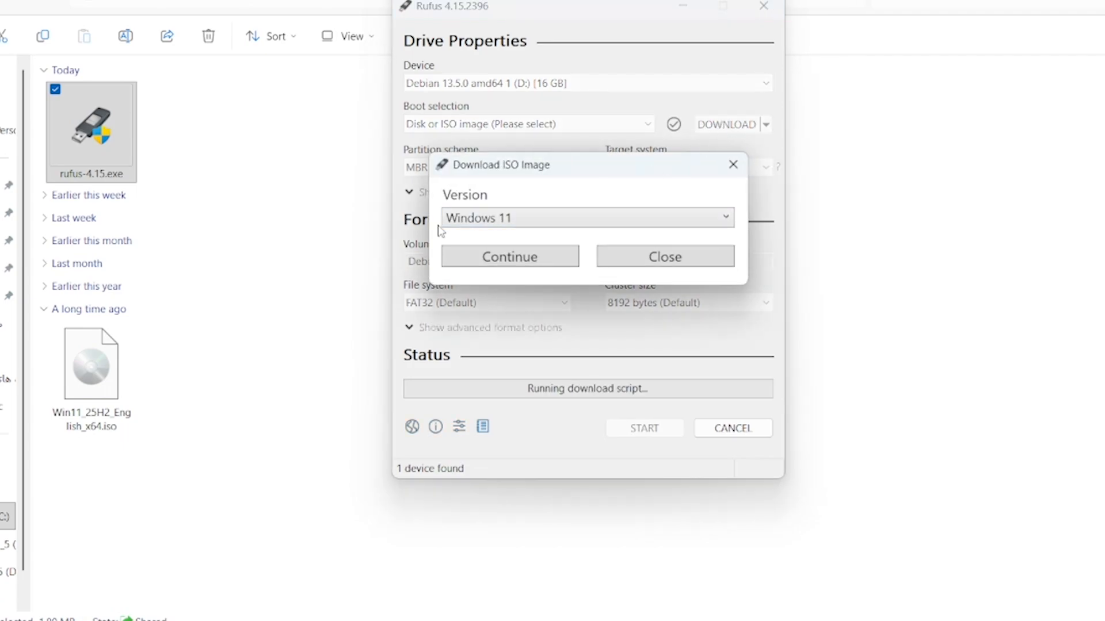
Choose Windows 11 as the version and 25H2 v2 as the release to download
click(533, 218)
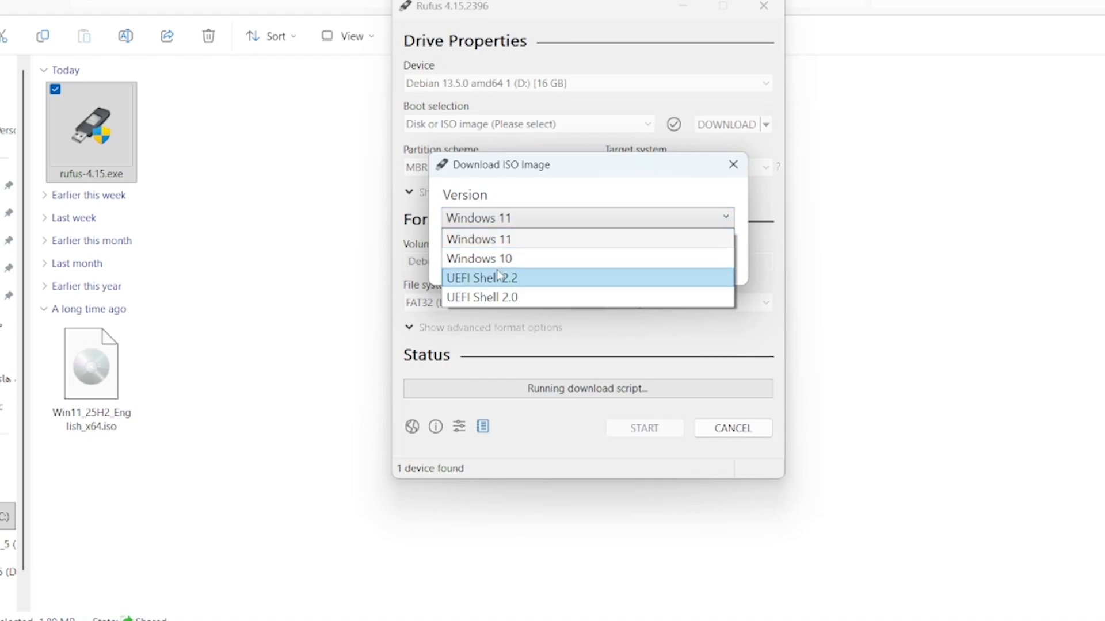
click(504, 240)
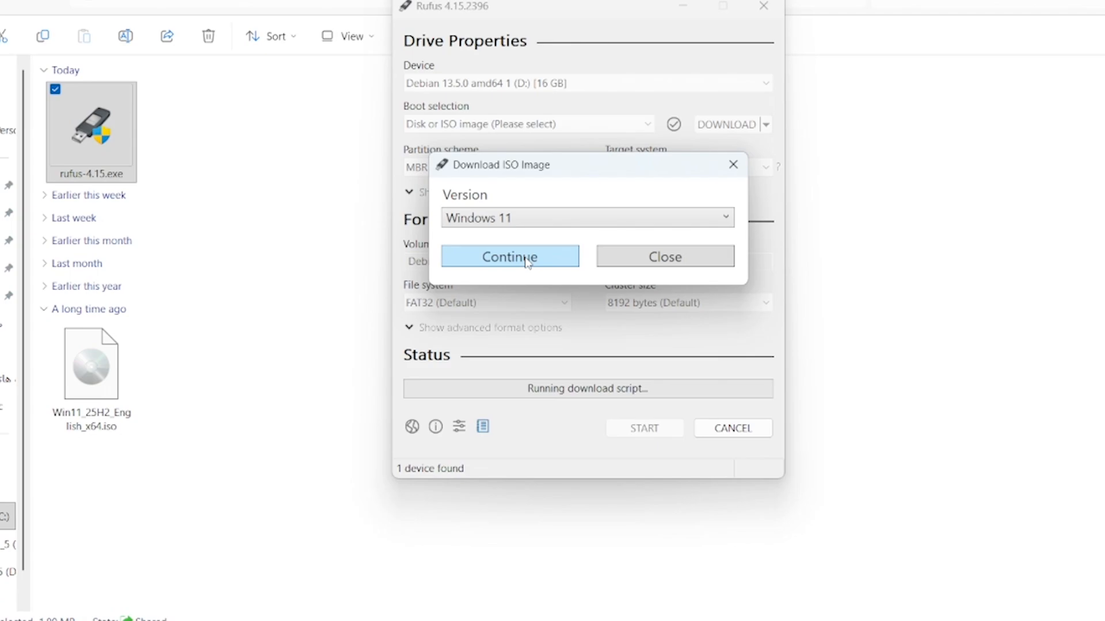
click(527, 260)
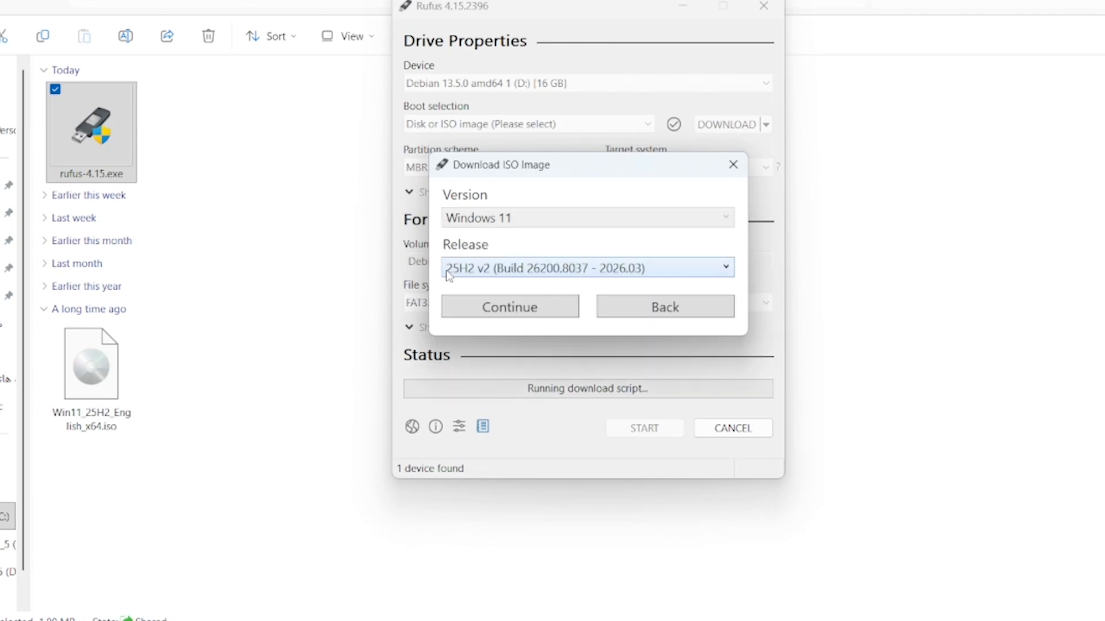
click(606, 269)
click(604, 267)
click(531, 311)
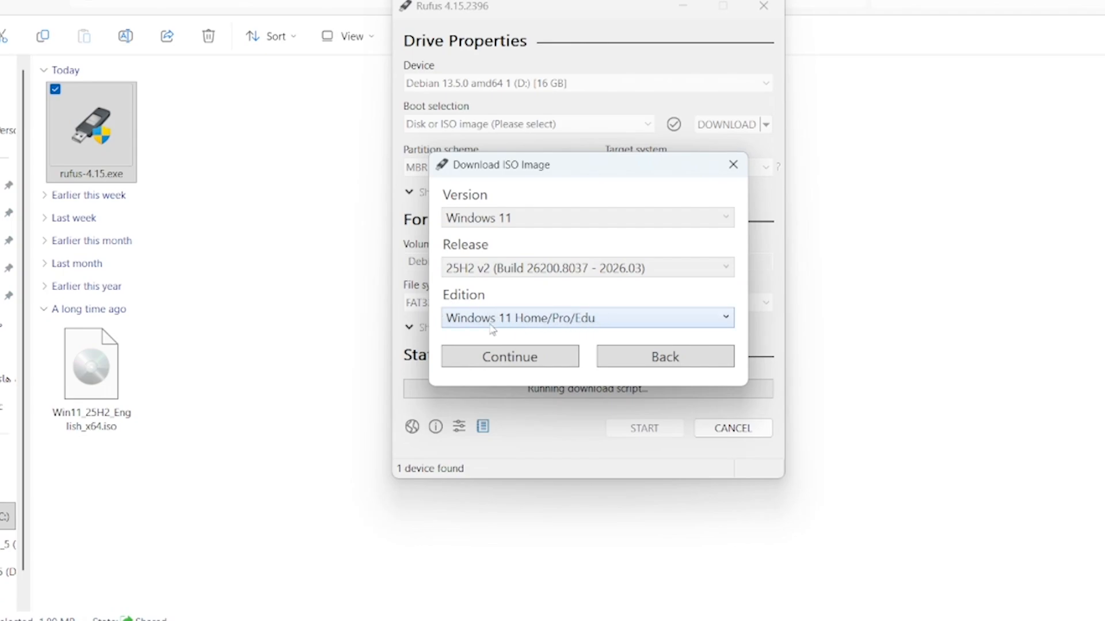
Keep the Windows 11 Home/Pro/Edu edition and choose English International as the language
click(590, 322)
click(590, 324)
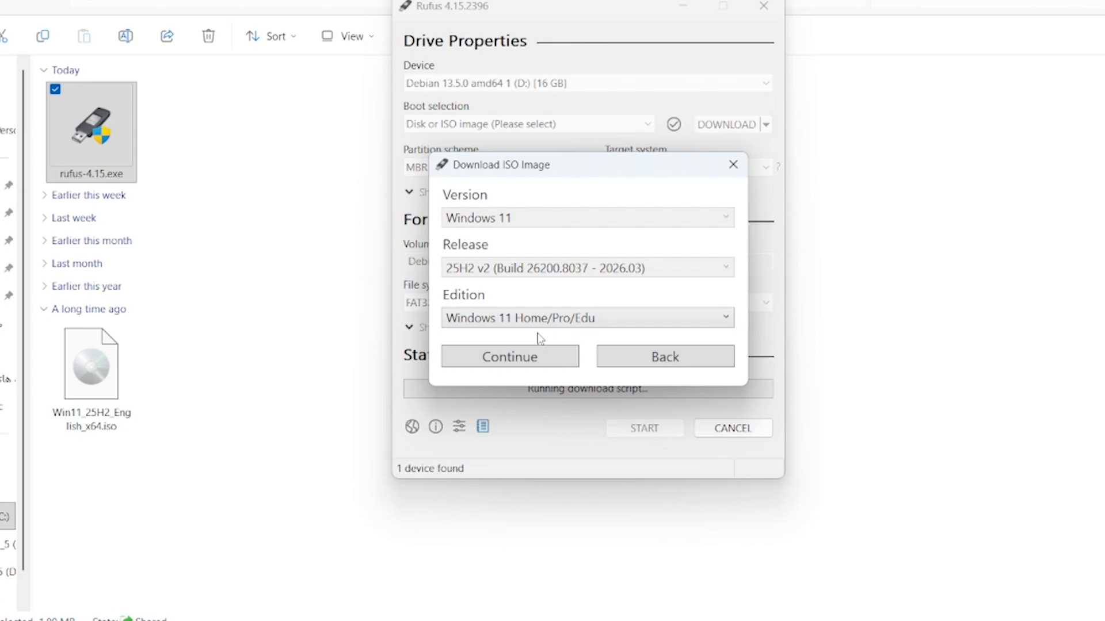
click(524, 364)
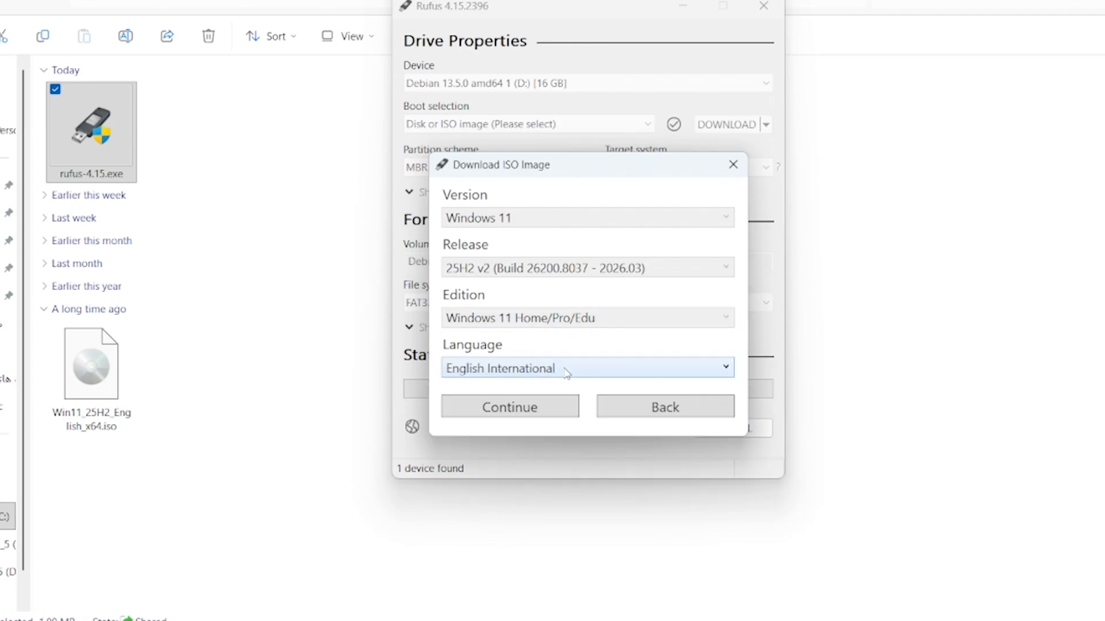
click(565, 370)
click(485, 389)
click(534, 407)
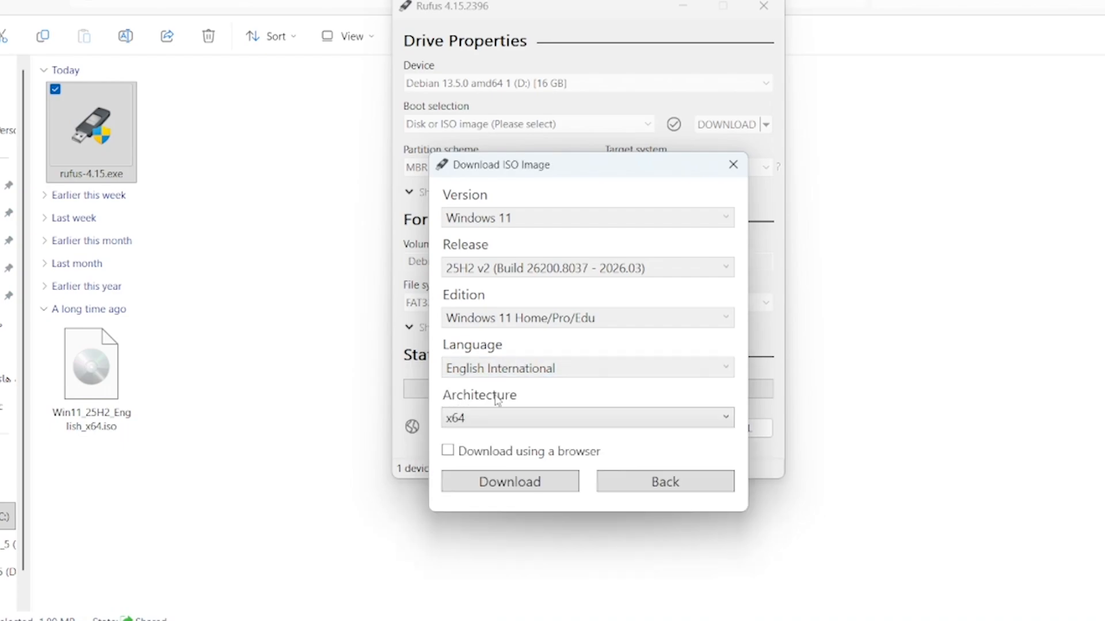
Choose the x64 architecture and download the ISO into the Downloads folder under its default name
click(534, 421)
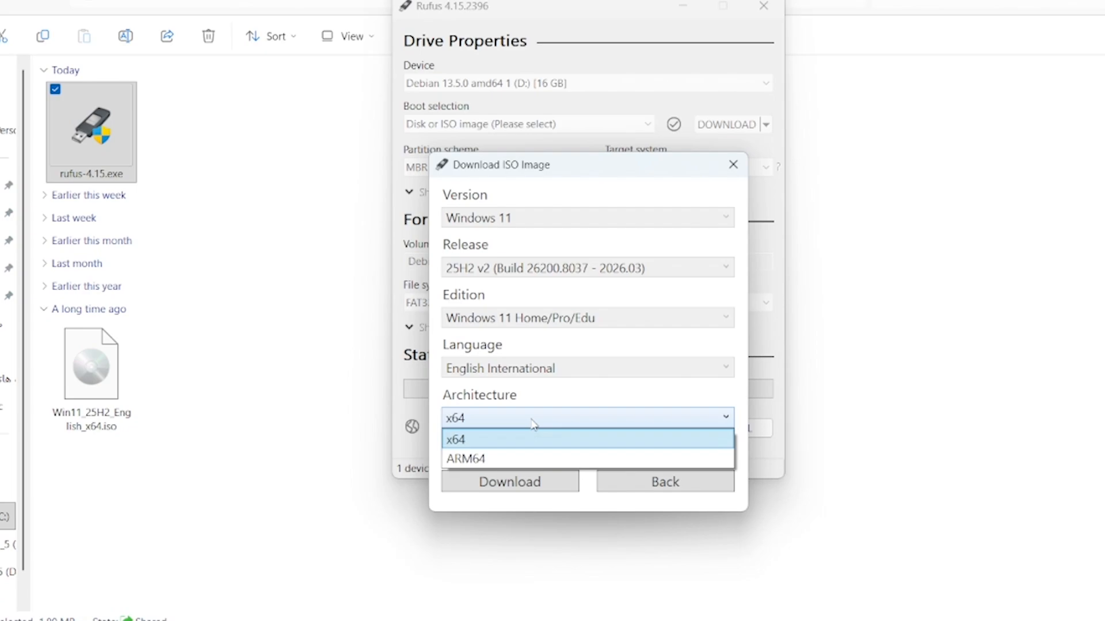
click(487, 445)
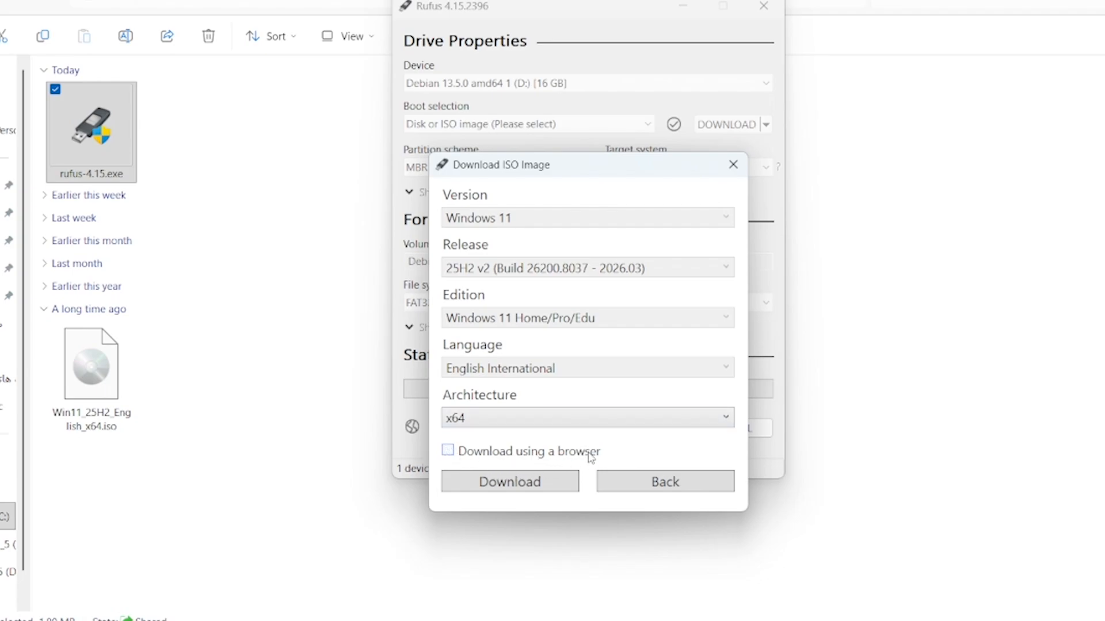
click(486, 489)
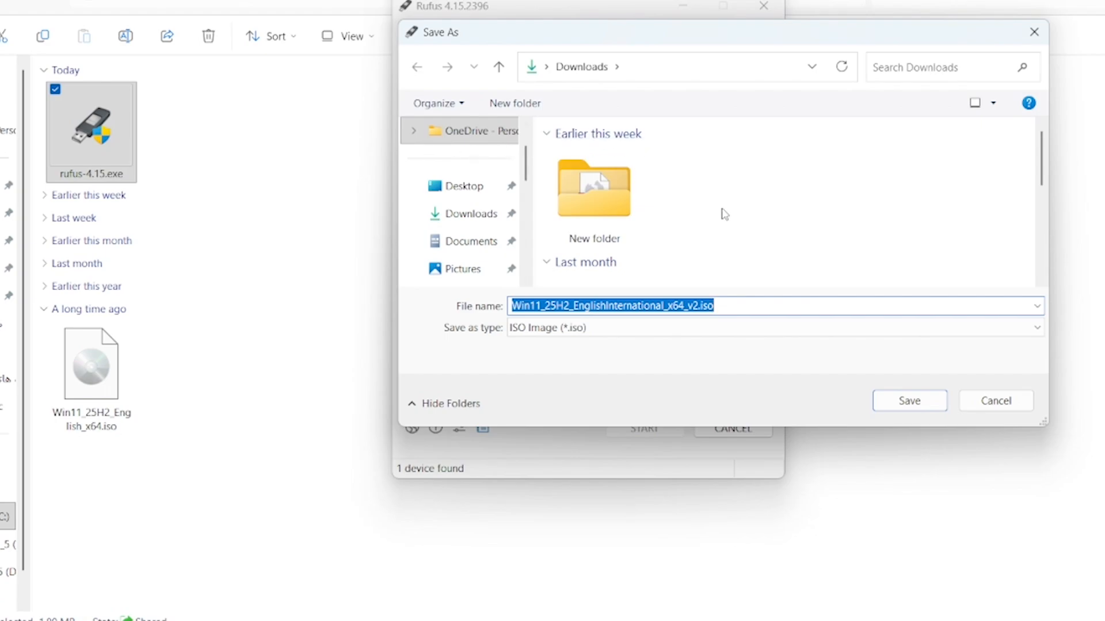
click(461, 215)
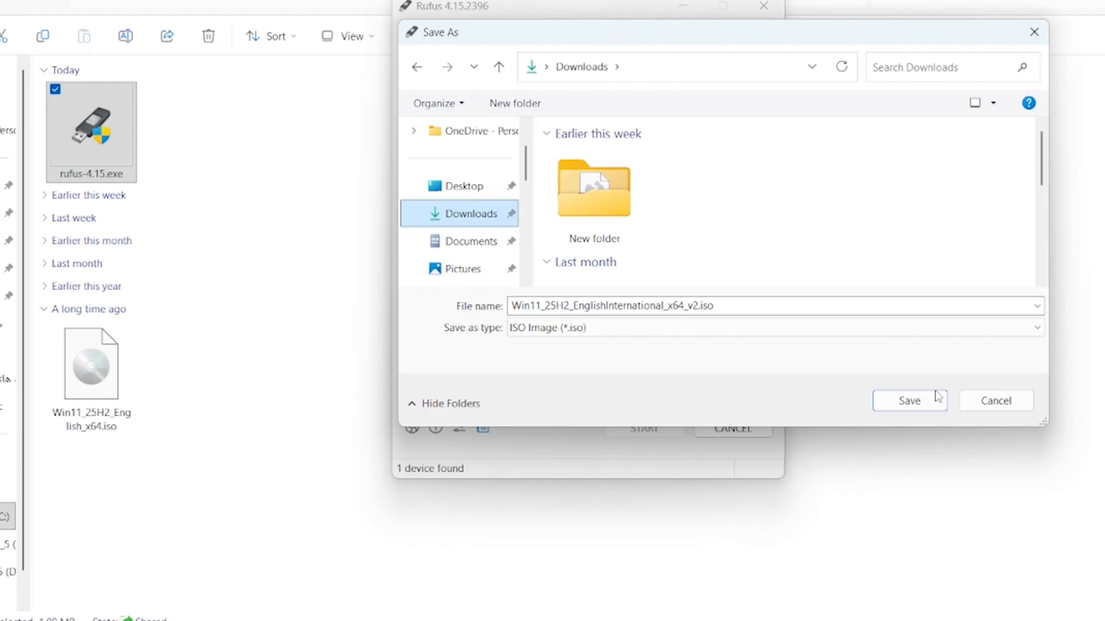
click(921, 413)
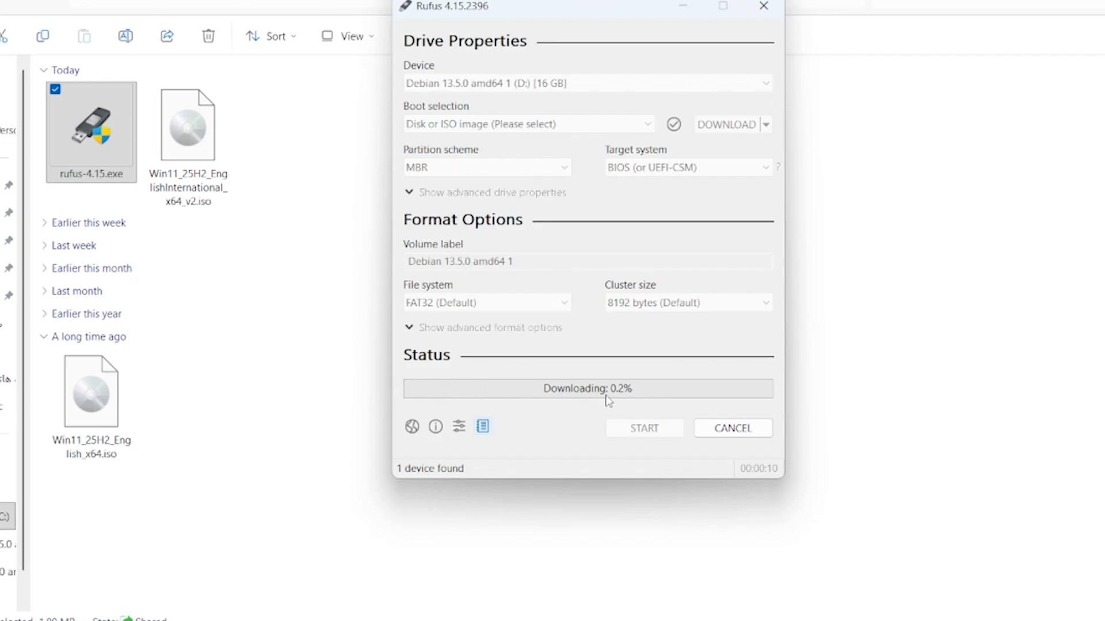
Cancel the ISO download, dismiss the cancellation notice and close Rufus
click(742, 429)
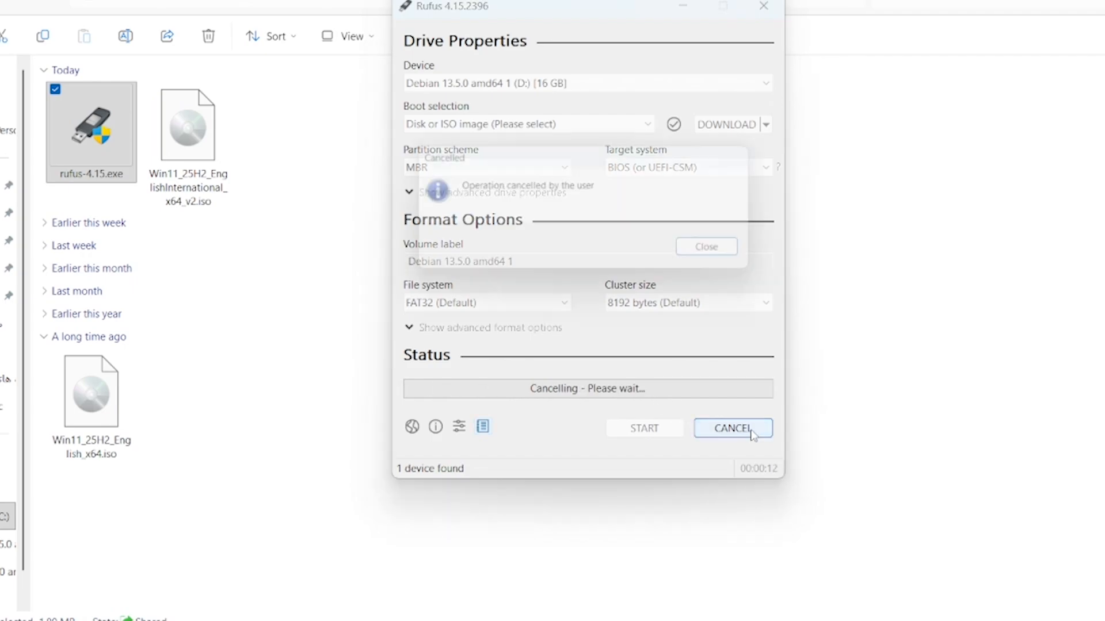
click(727, 258)
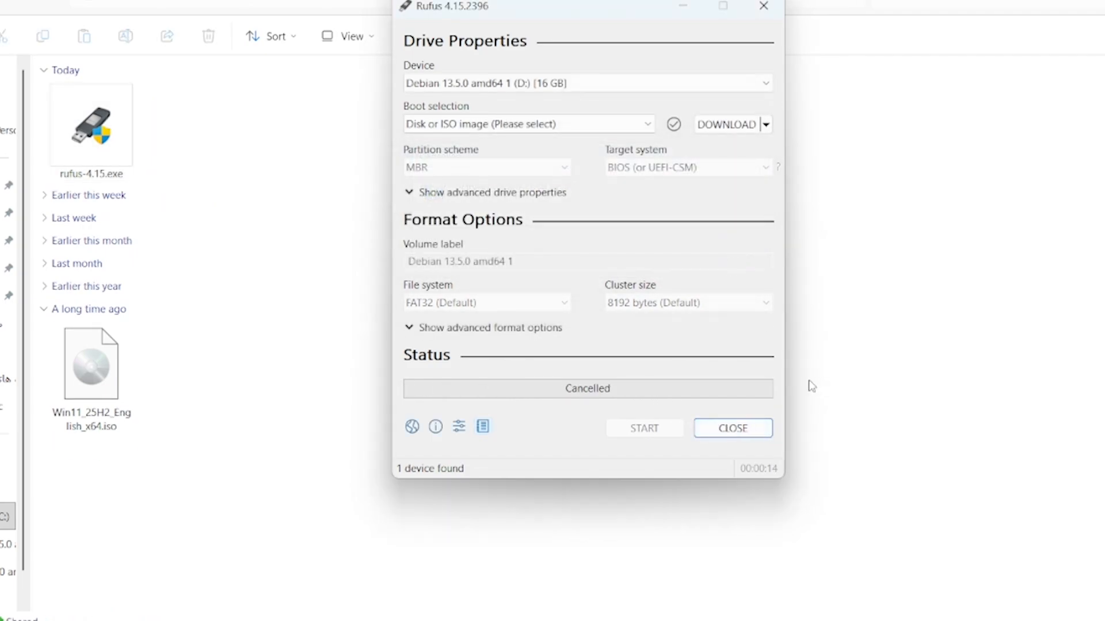
click(766, 9)
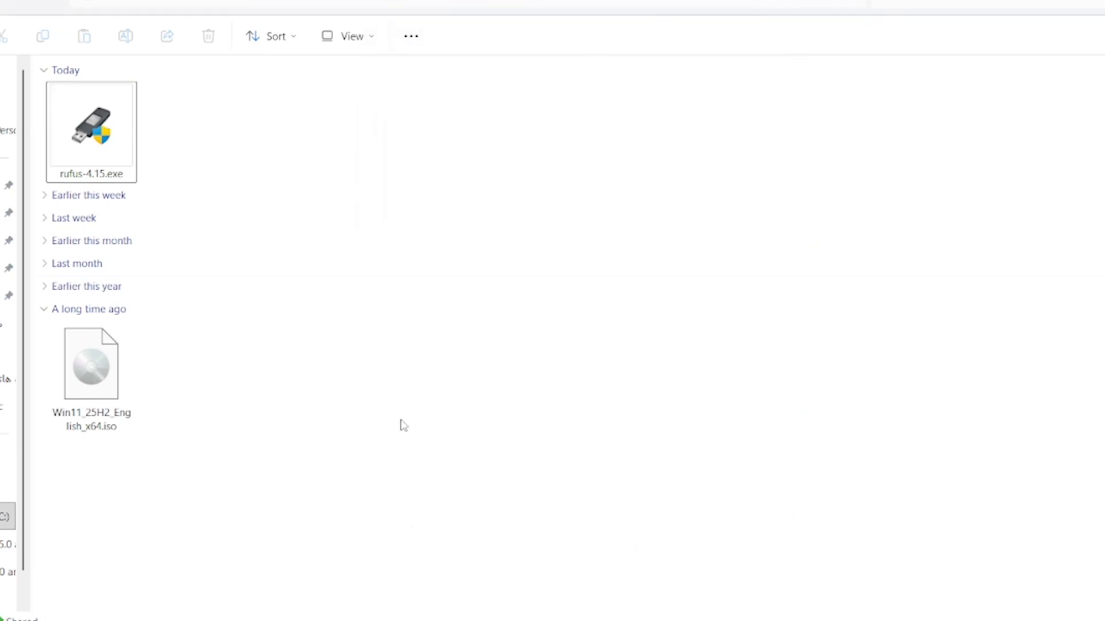
mouse_move(265, 484)
mouse_down()
mouse_move(133, 432)
mouse_move(75, 375)
mouse_up()
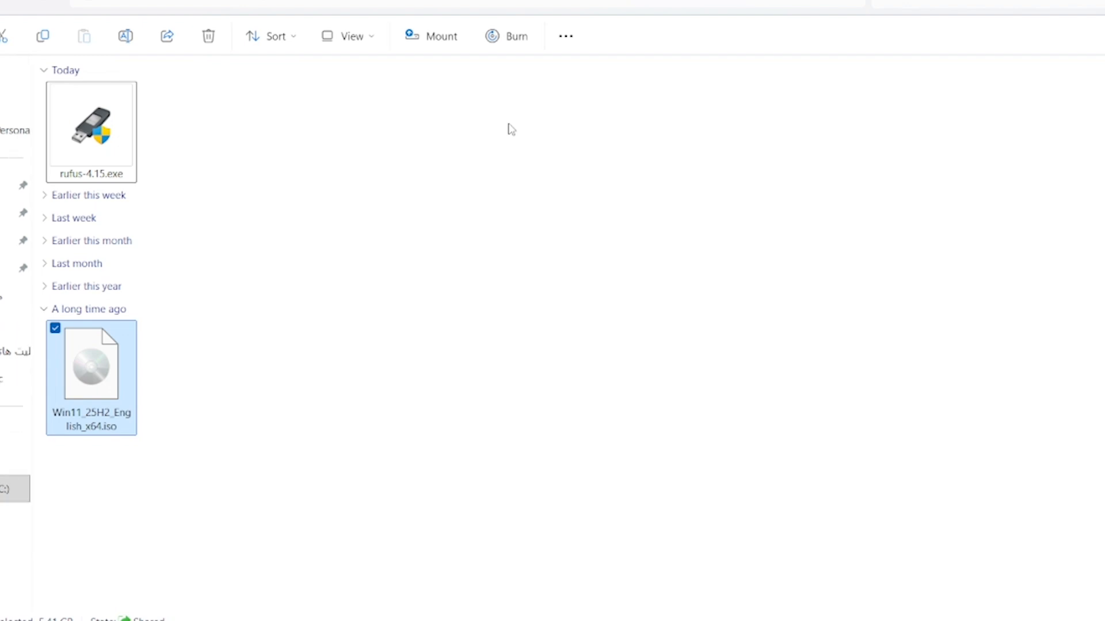
drag(489, 185, 404, 126)
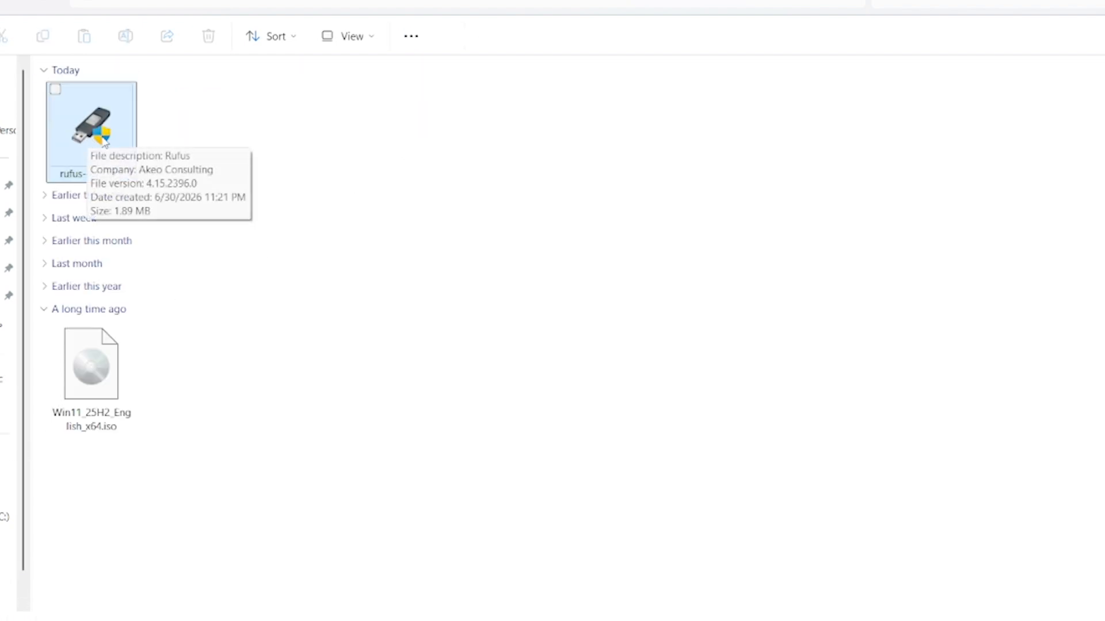
Relaunch Rufus and select Win11_25H2_English_x64.iso from the Downloads folder as the boot image
double_click(104, 142)
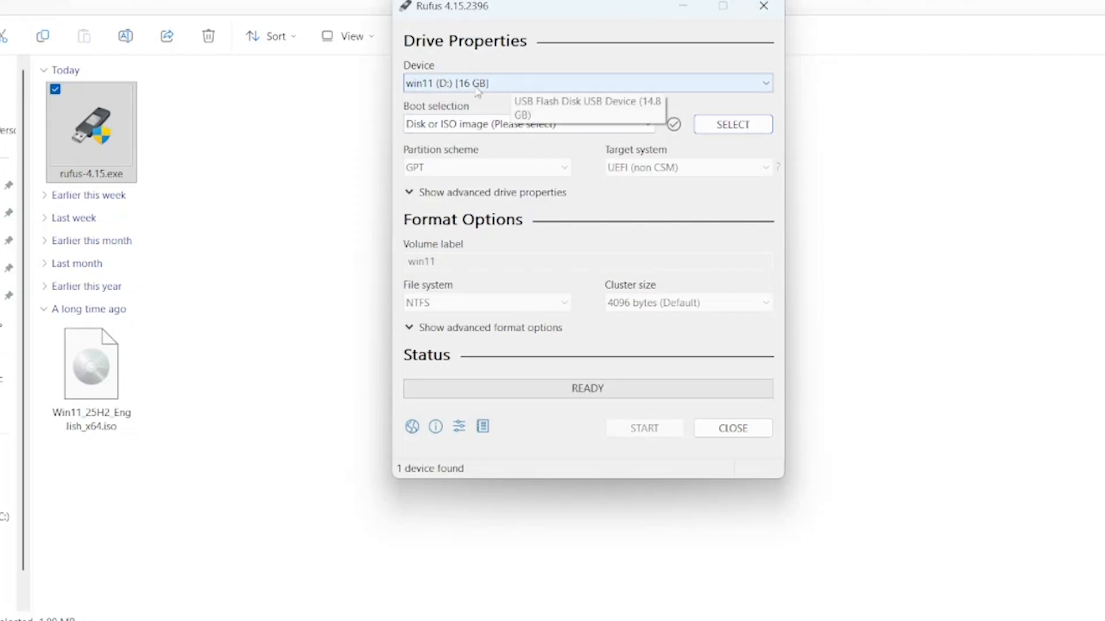
click(746, 124)
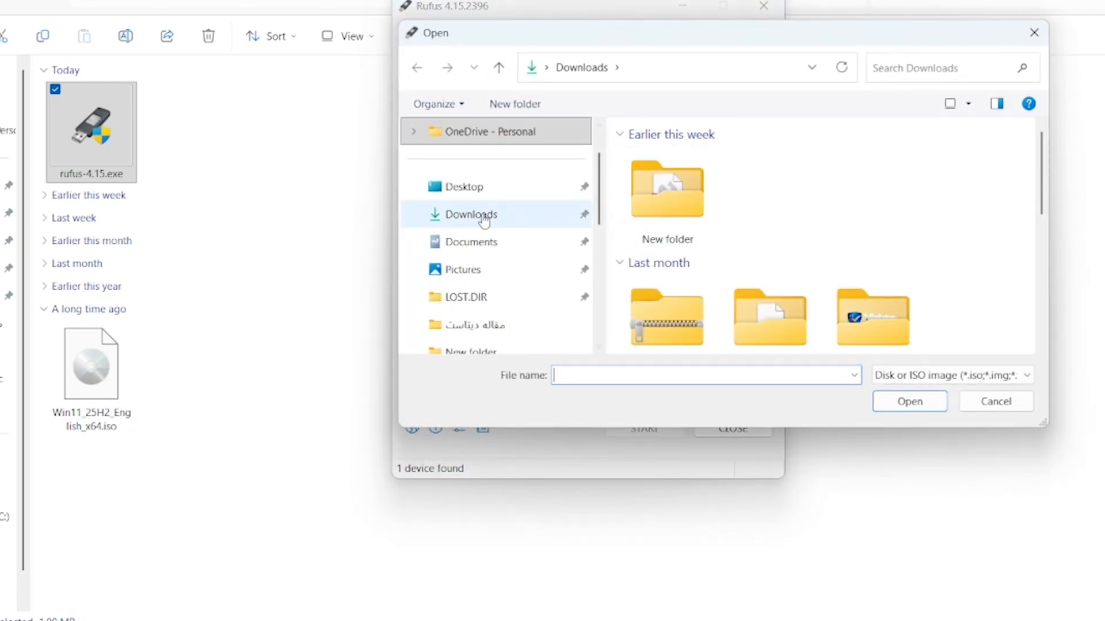
click(474, 222)
scroll(972, 236, down, 5)
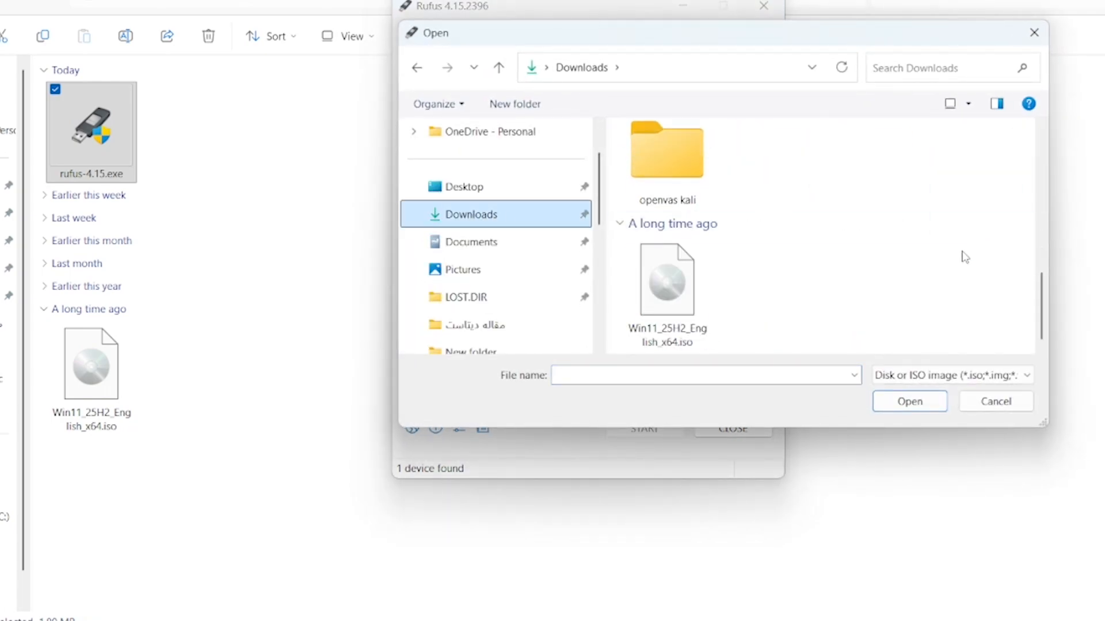
click(681, 303)
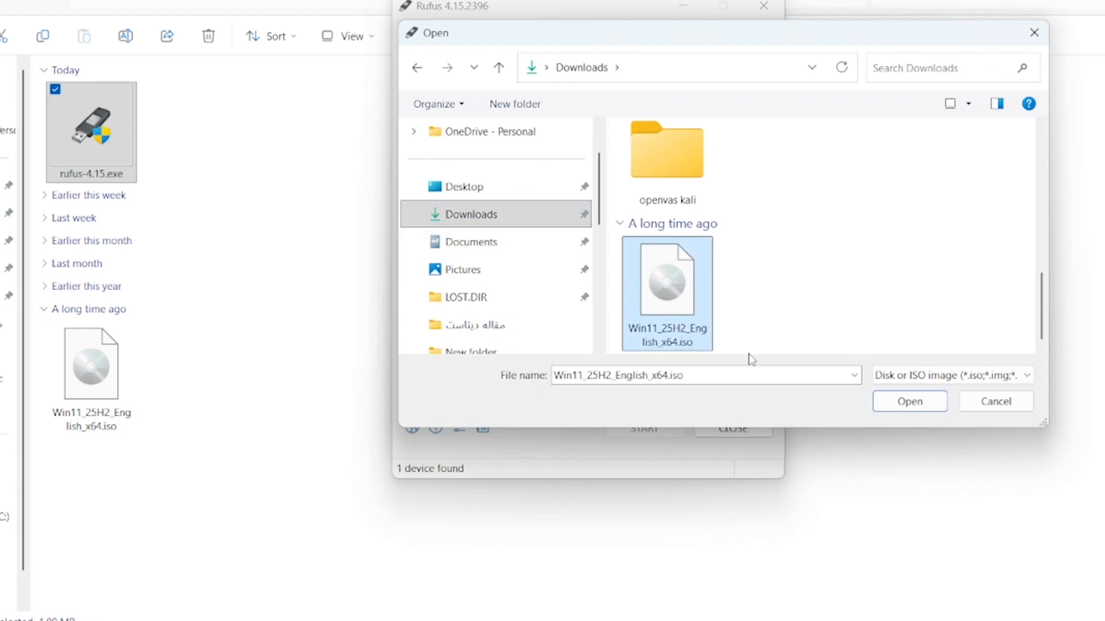
click(909, 401)
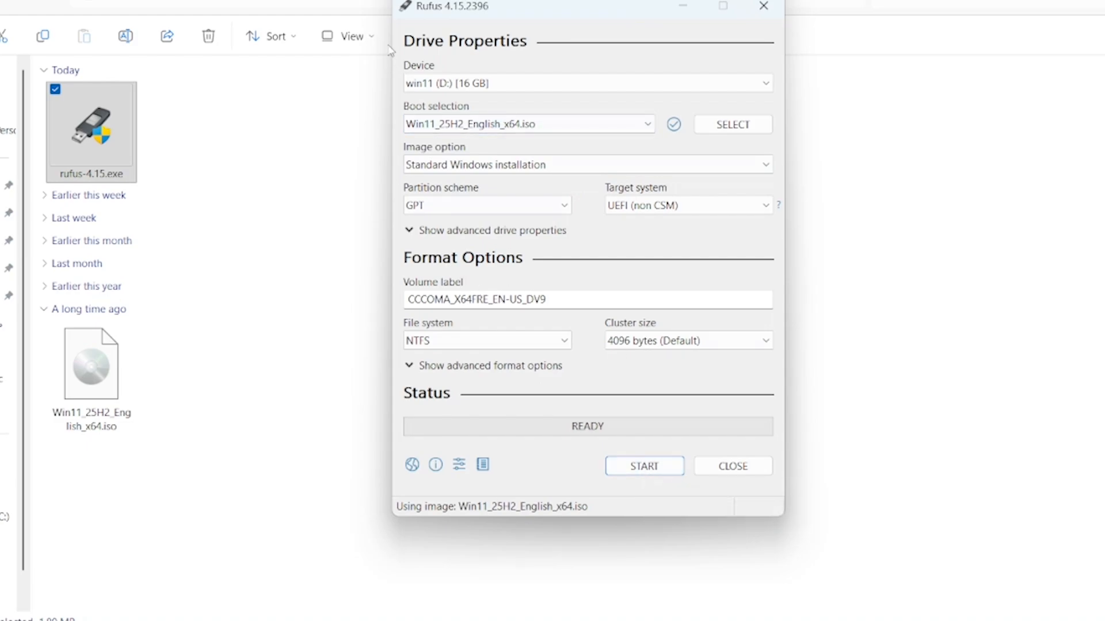
Set the volume label to windows 11 and start writing the USB drive
double_click(560, 298)
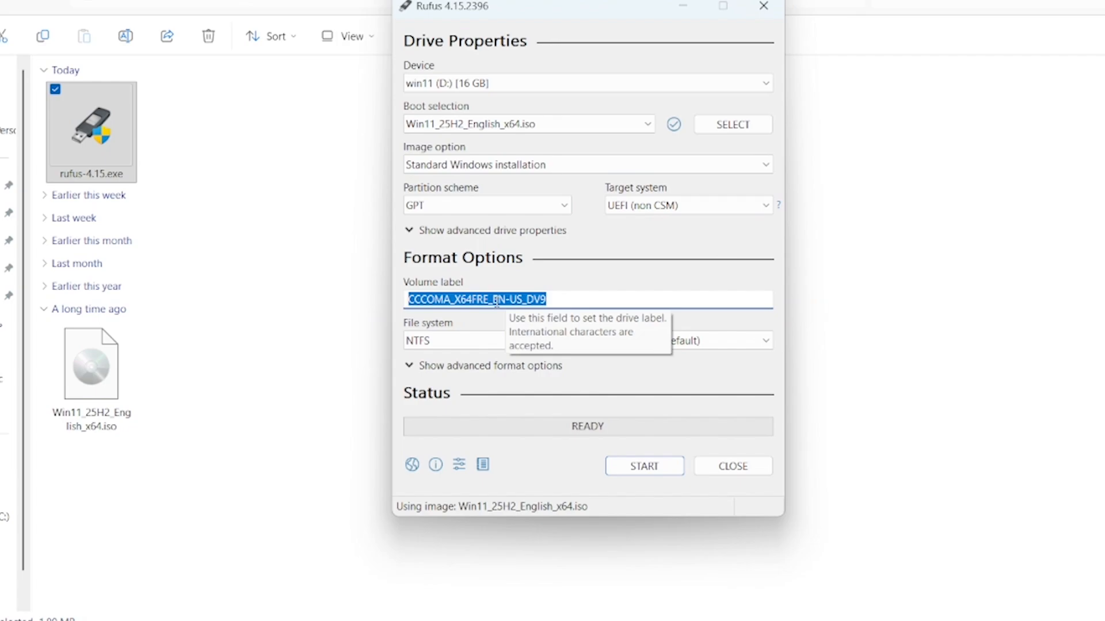
text(windows 11)
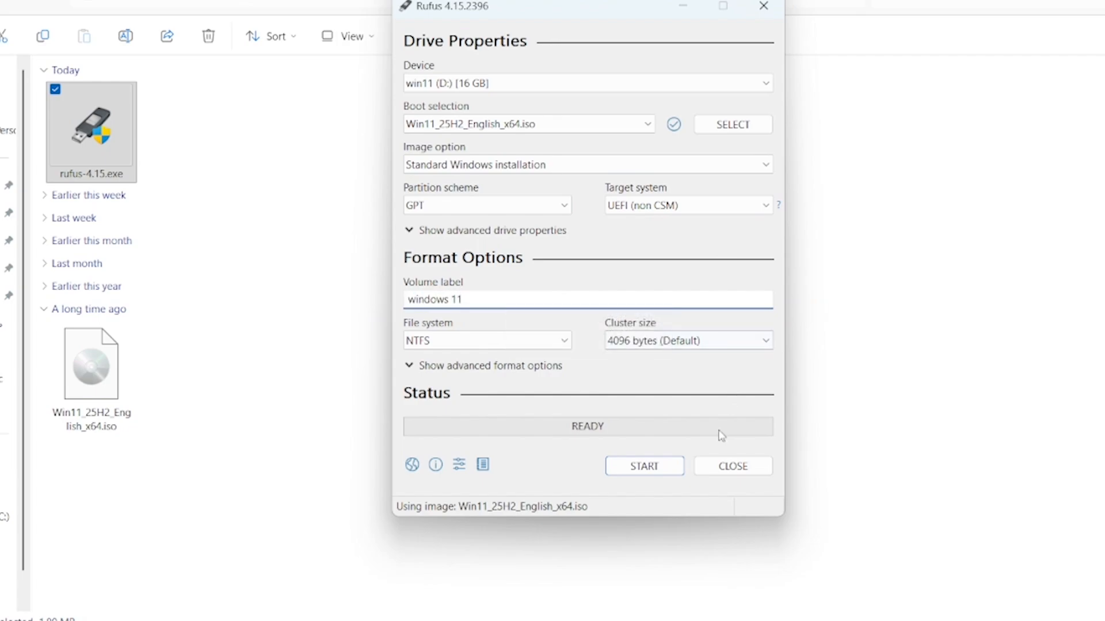
click(665, 470)
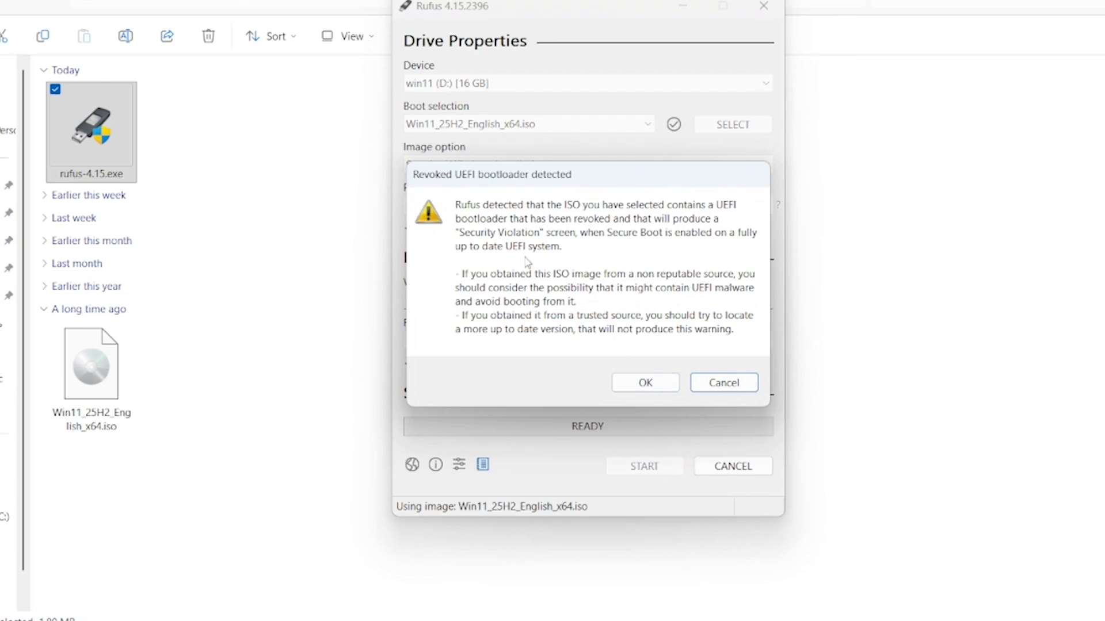
Confirm writing the USB drive with the RAM, Secure Boot, TPM and online Microsoft account requirements removed, and close Rufus when done
click(645, 383)
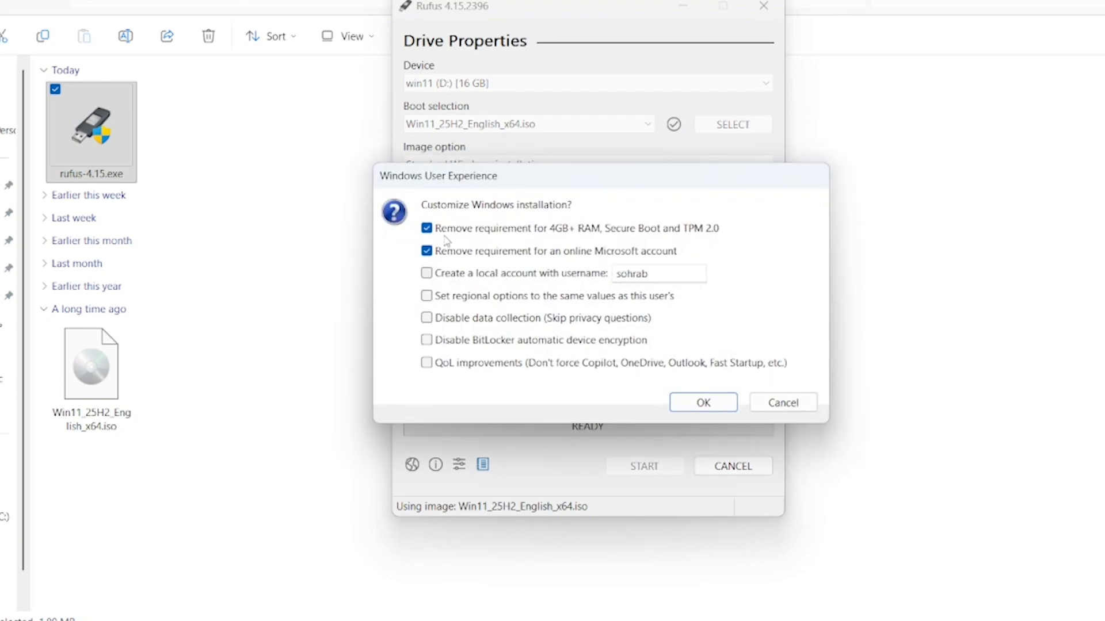
click(720, 397)
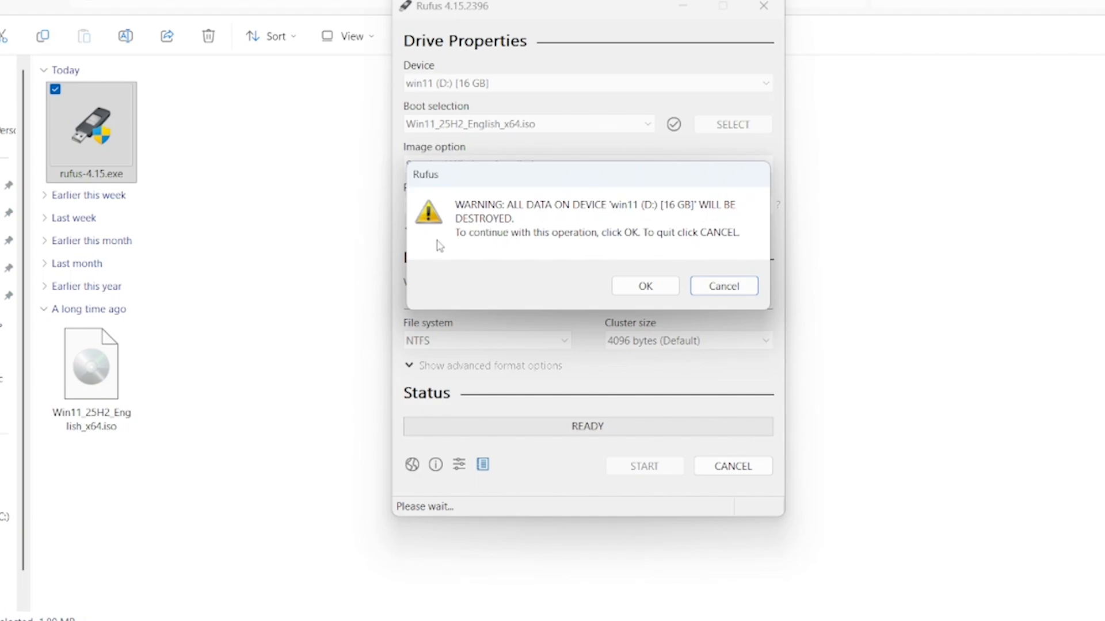
click(641, 284)
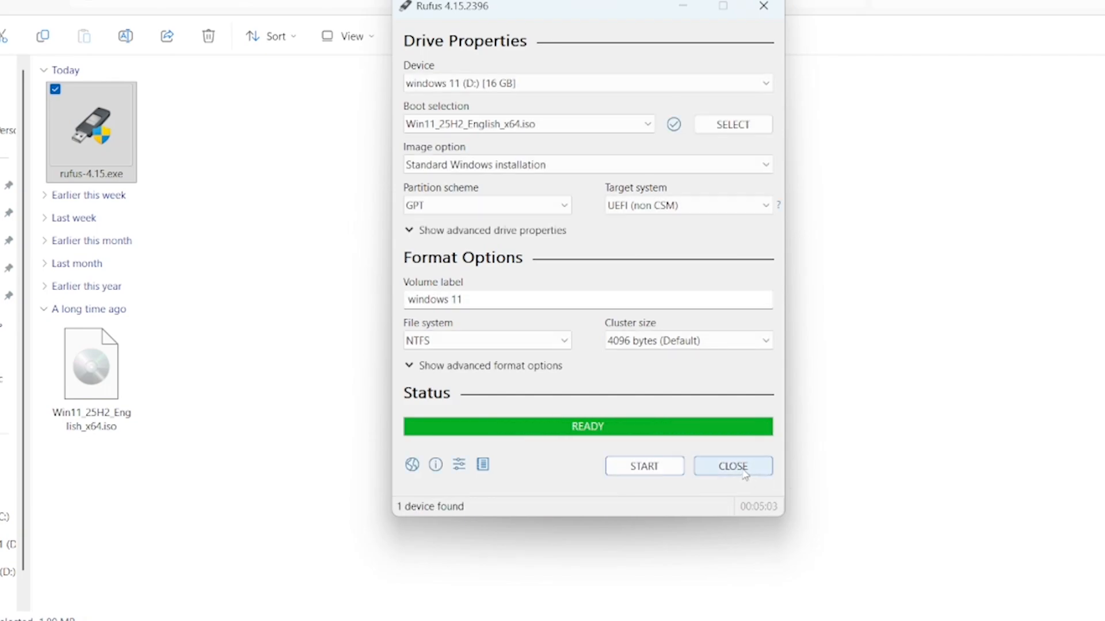
click(742, 471)
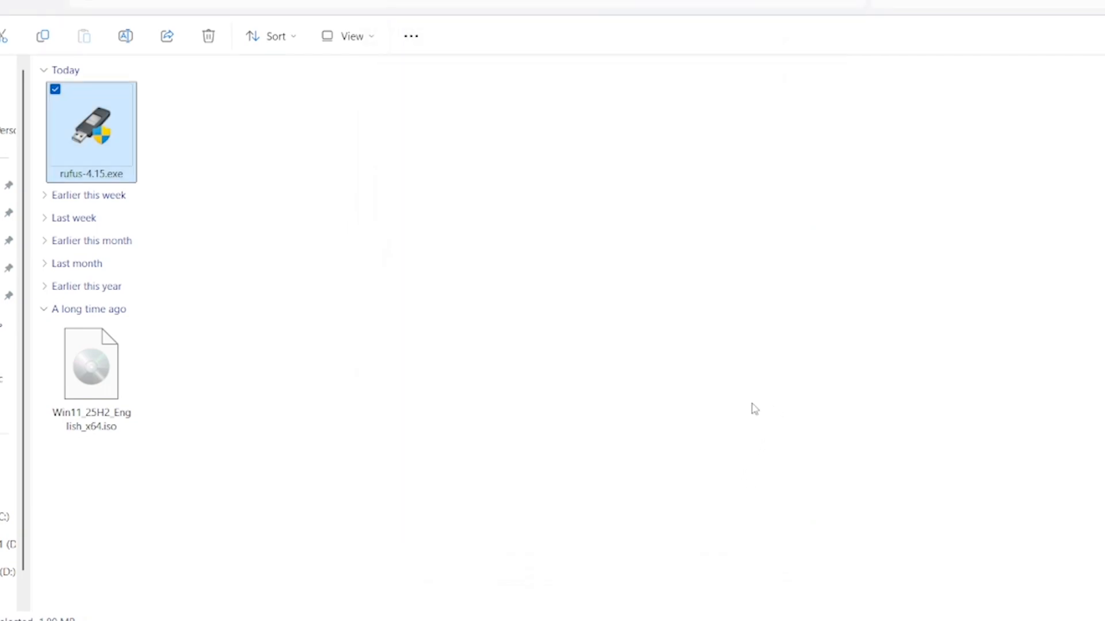
Open This PC and select the windows 11 (D:) USB drive to inspect it
click(8, 488)
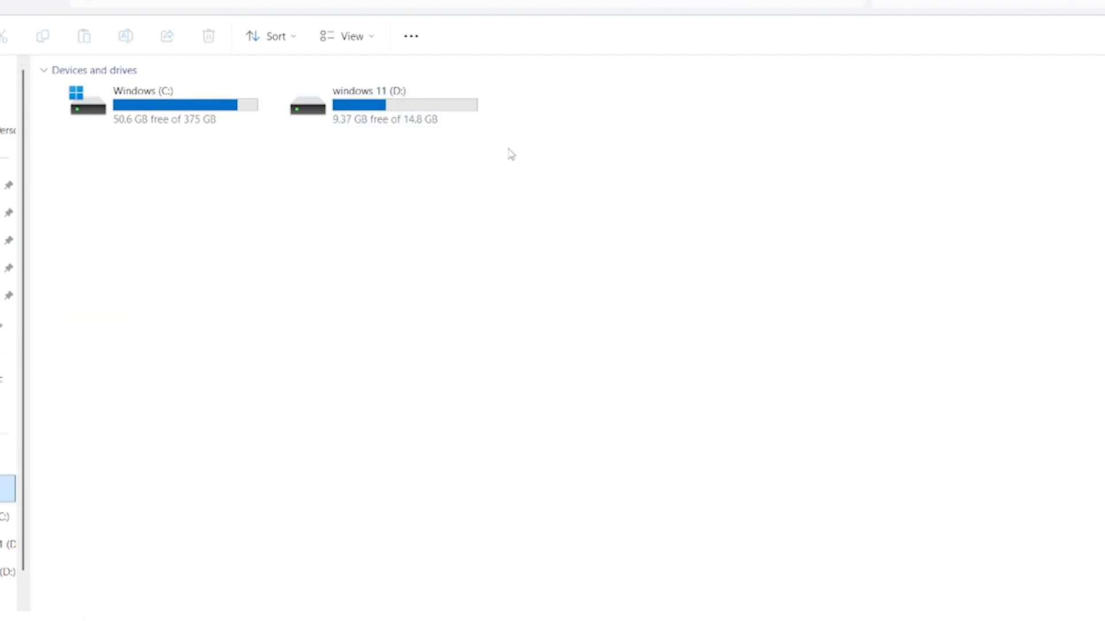
drag(516, 158, 318, 87)
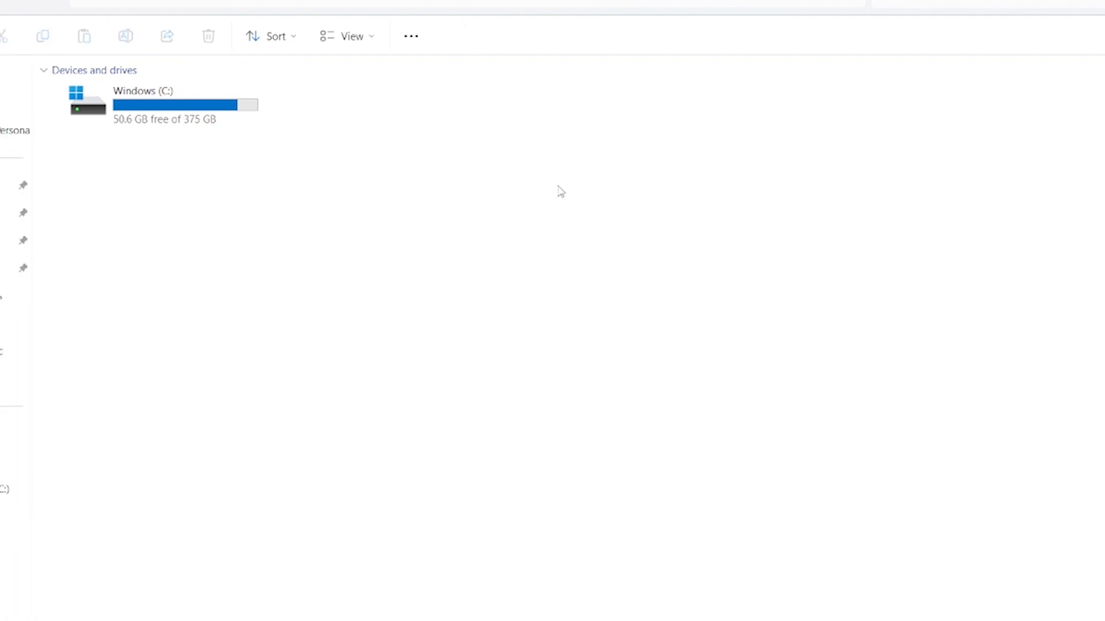
click(309, 96)
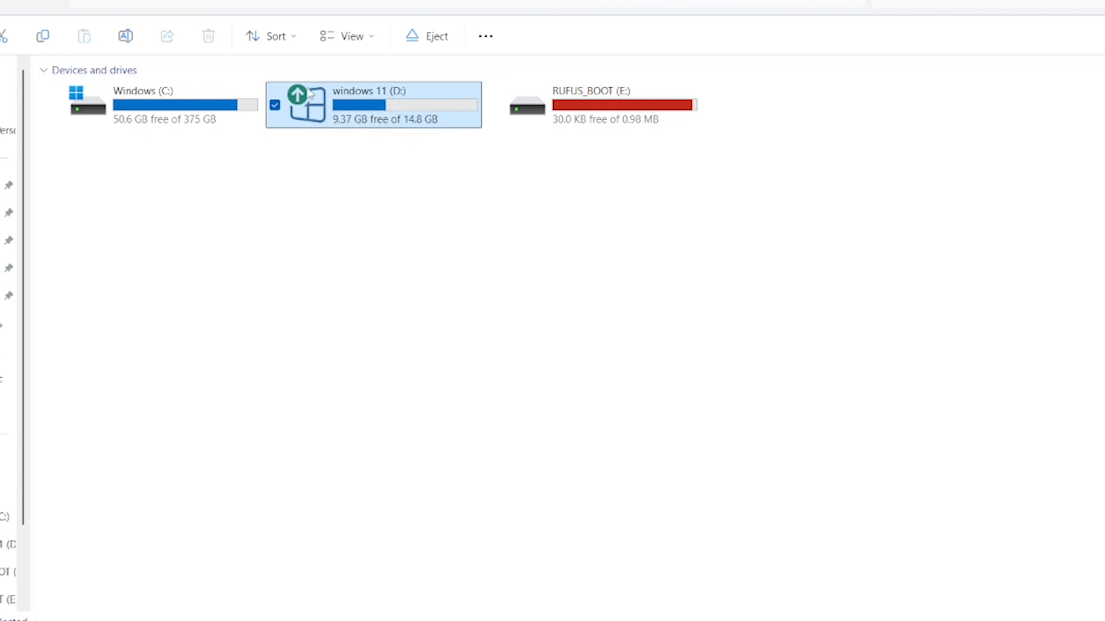